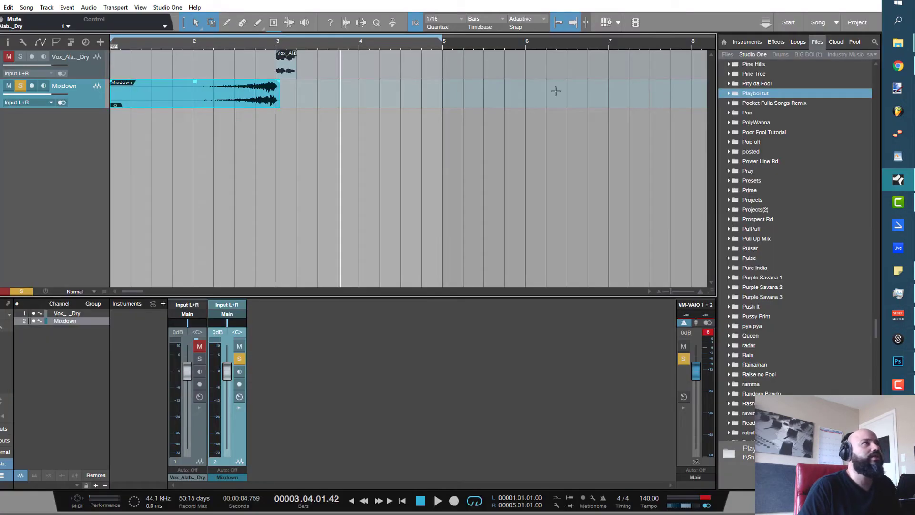
# - Play the arrangement from the start and reset the master clip indicator and peaks
pyautogui.press('Home')
pyautogui.press('space')
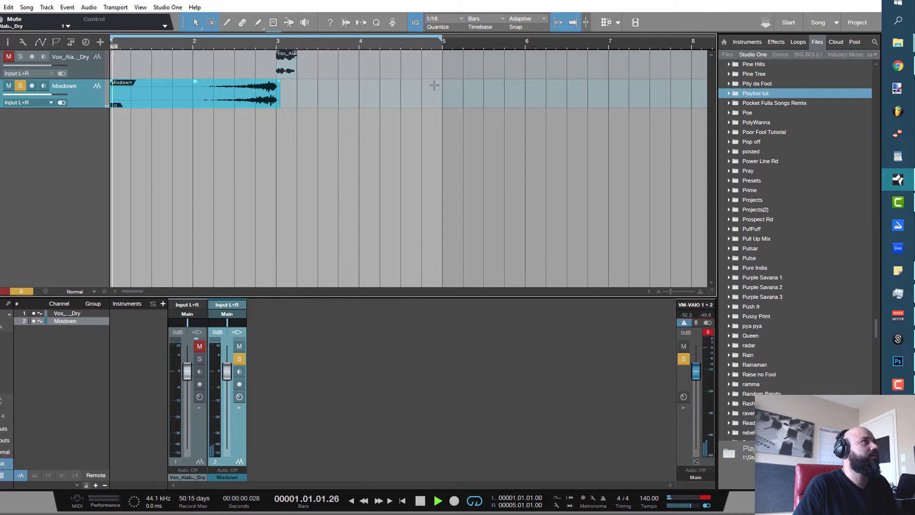
pyautogui.click(707, 333)
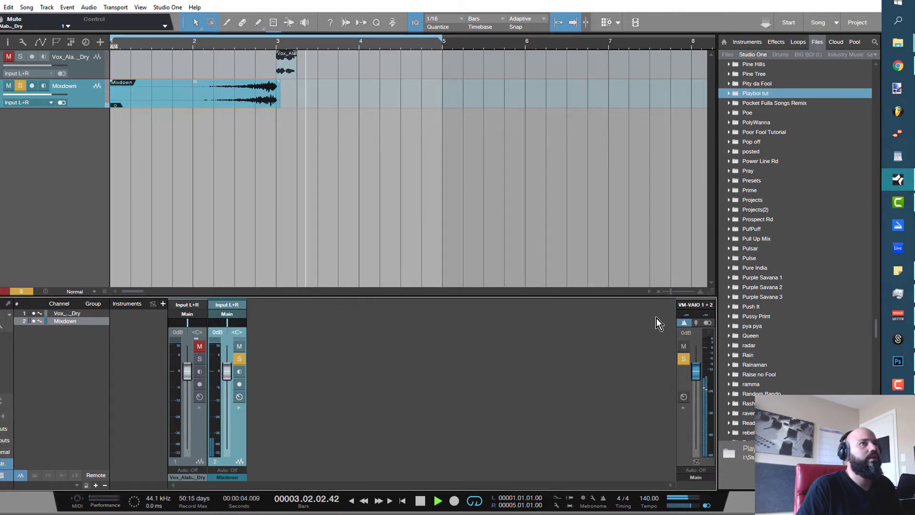
# - Delete the Mixdown clip and move the vocal clip to bar 1
pyautogui.click(227, 96)
pyautogui.press('space')
pyautogui.press('Delete')
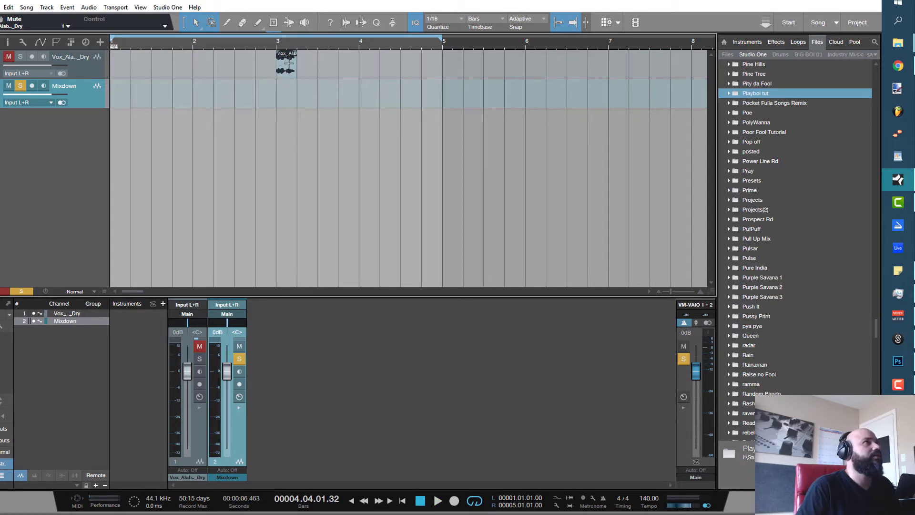
pyautogui.moveTo(288, 69); pyautogui.dragTo(125, 73)
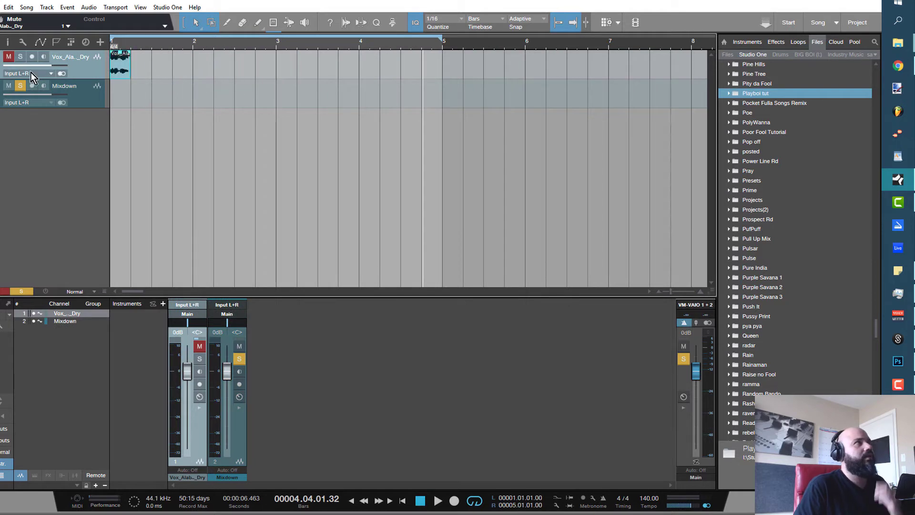
# - Mute the Mixdown track, unsolo it, and solo the dry vocal track
pyautogui.click(9, 86)
pyautogui.click(20, 86)
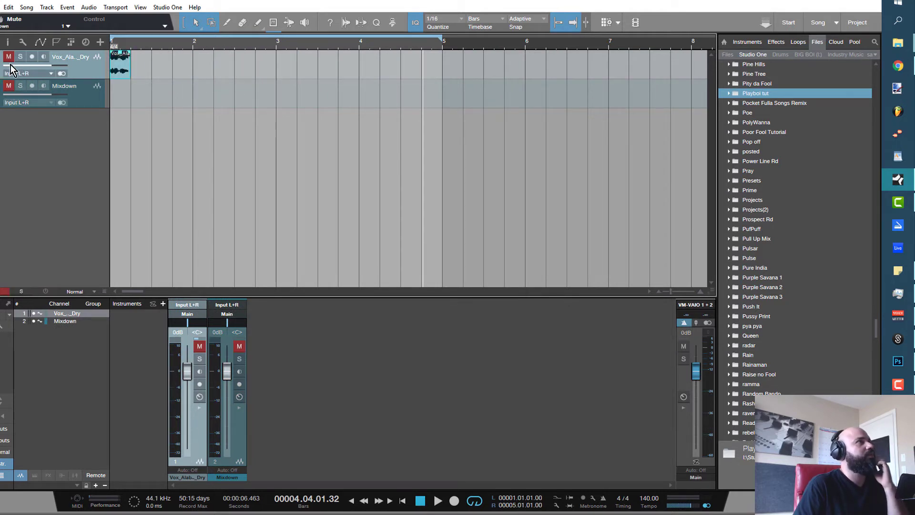
pyautogui.click(20, 57)
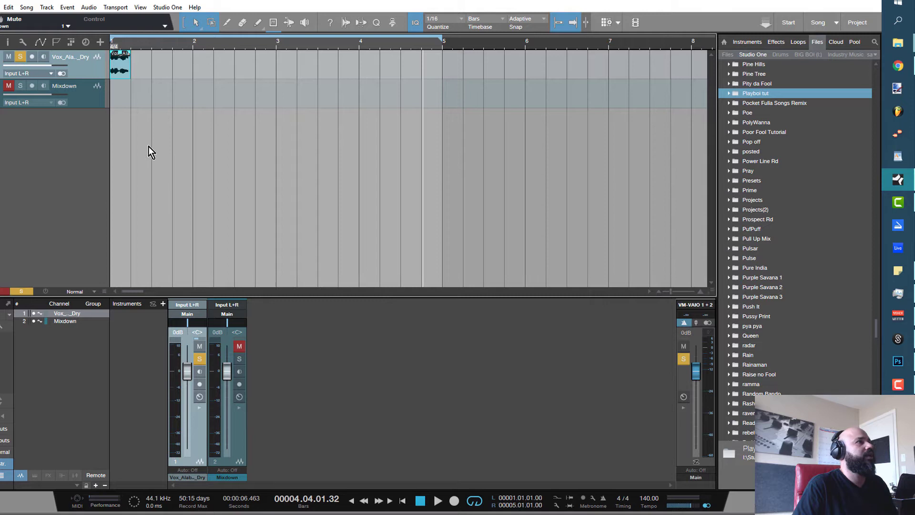
# - Remove the Room Reverb insert from the vocal channel
pyautogui.click(199, 408)
pyautogui.rightClick(233, 311)
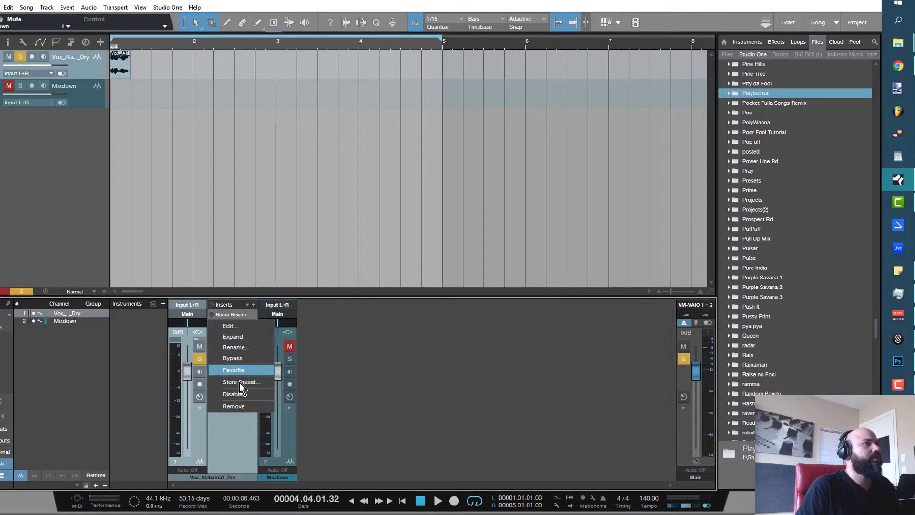
pyautogui.click(241, 404)
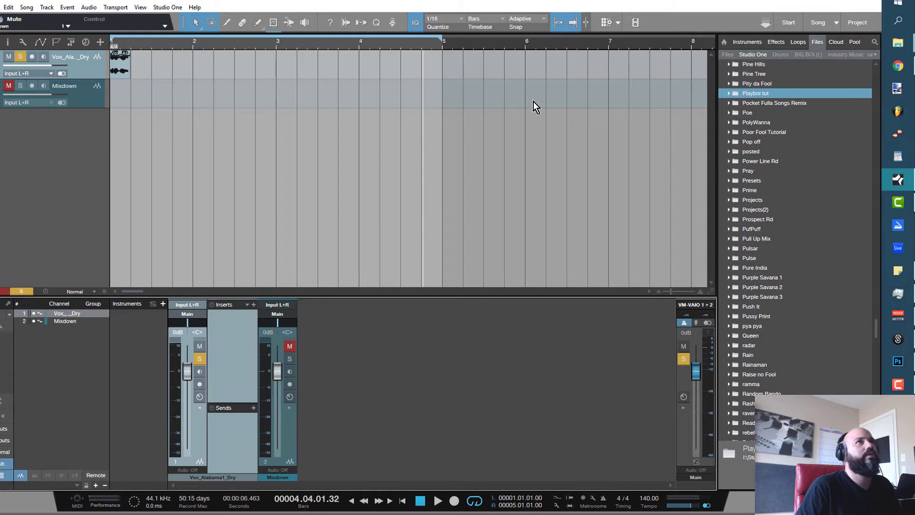
# - Add the Theatre Room Reverb preset from the effects browser to the vocal channel
pyautogui.click(782, 44)
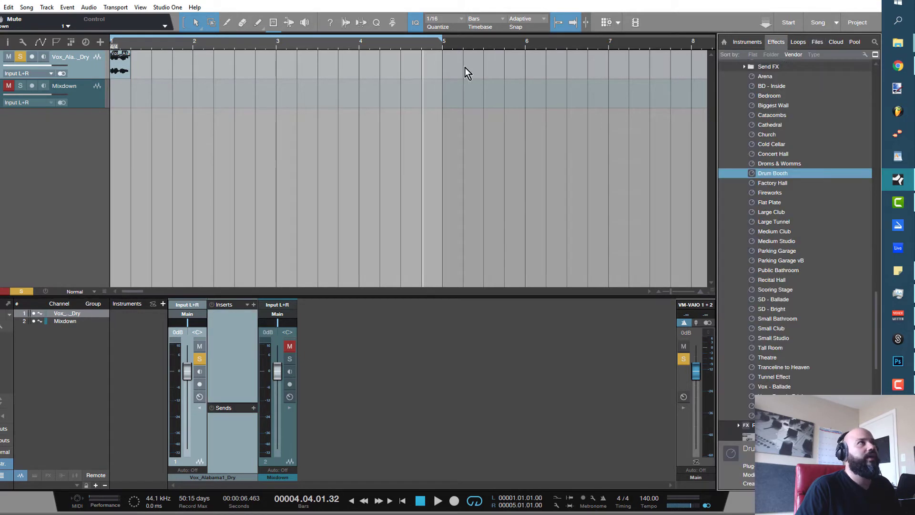
pyautogui.press(',')
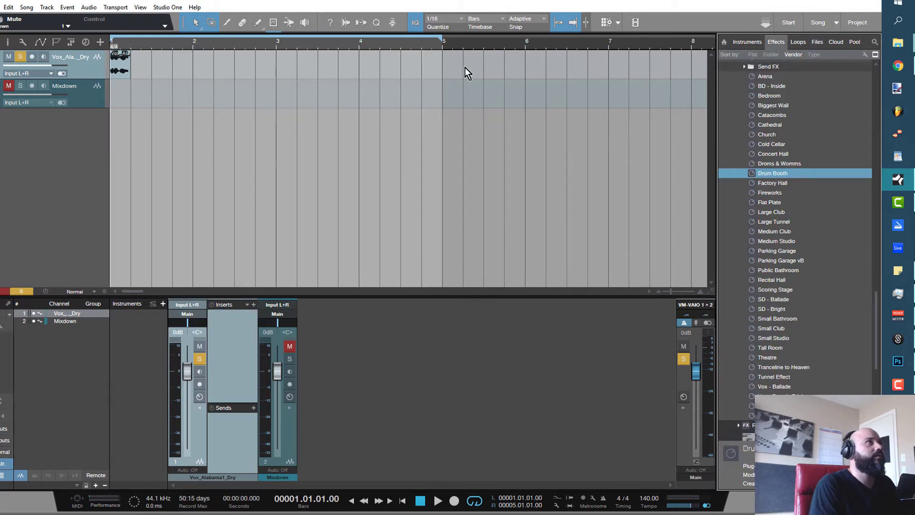
pyautogui.press('space')
pyautogui.press(',')
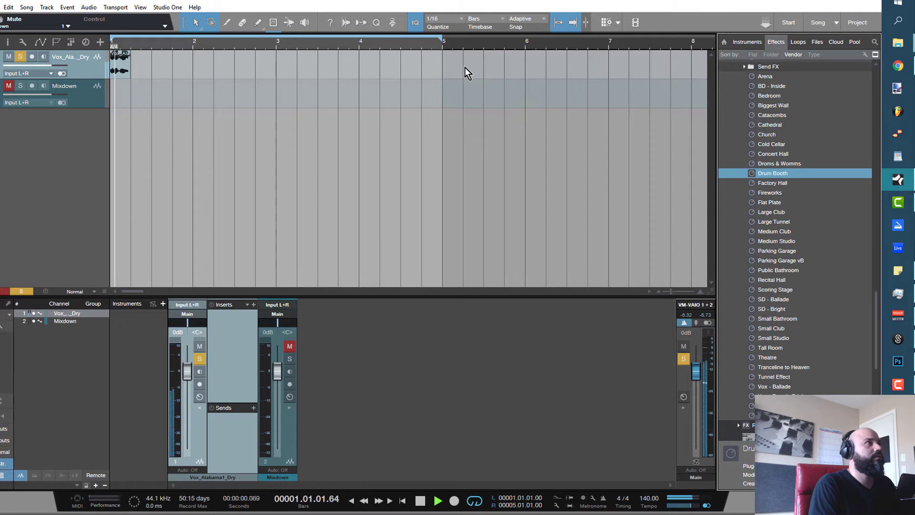
pyautogui.press('space')
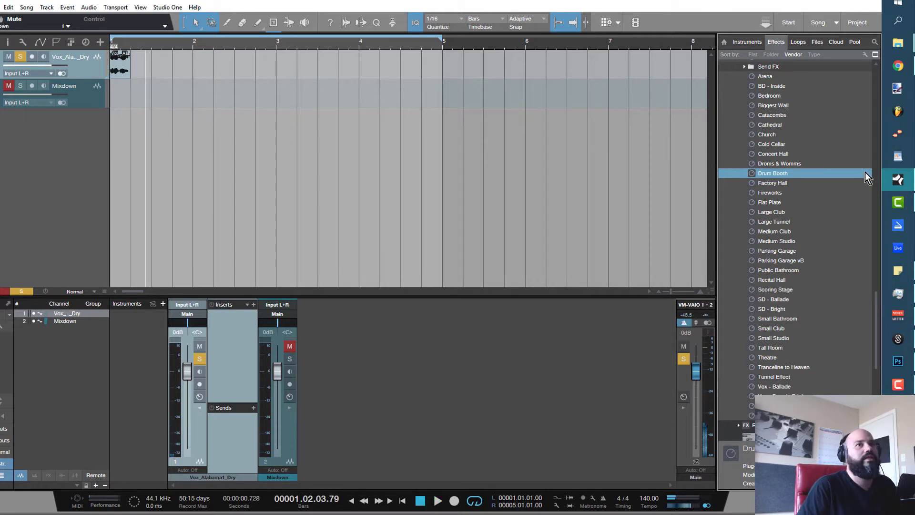
pyautogui.scroll(5, 791, 171)
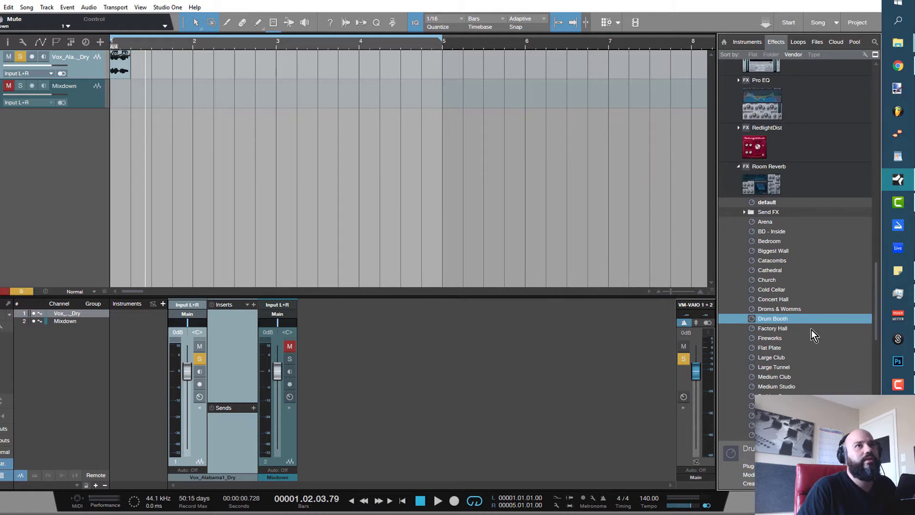
pyautogui.scroll(-7, 854, 333)
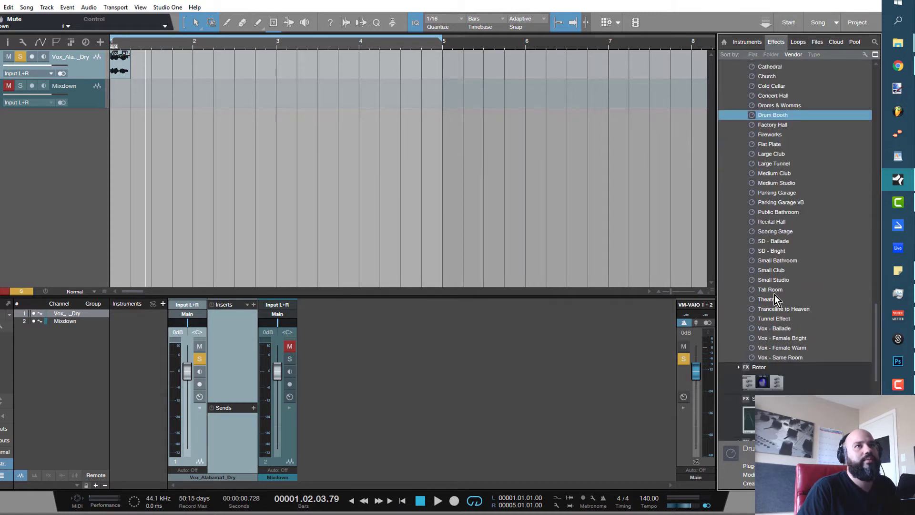
pyautogui.moveTo(772, 299); pyautogui.dragTo(85, 56)
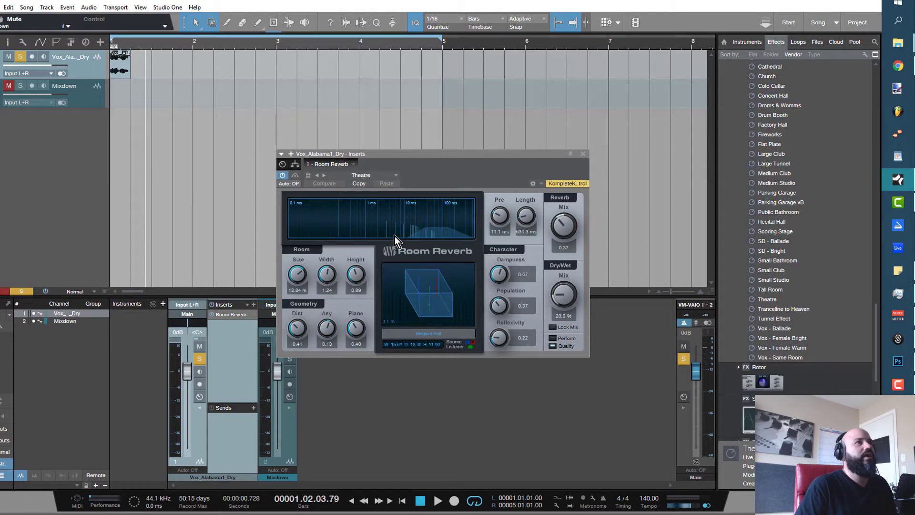
# - Set the reverb mix to 1.00, Dry/Wet to 100%, and room size to 50.00 m
pyautogui.moveTo(569, 227); pyautogui.dragTo(565, 76)
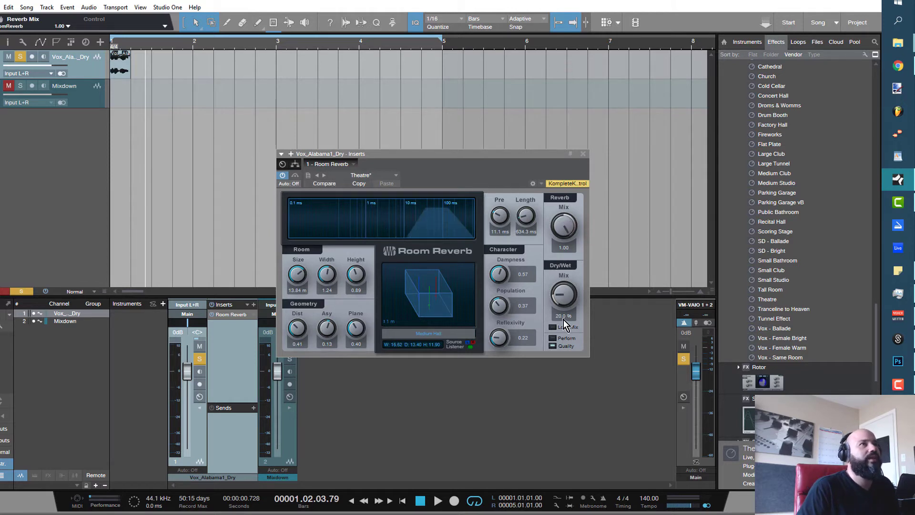
pyautogui.moveTo(563, 295); pyautogui.dragTo(576, 40)
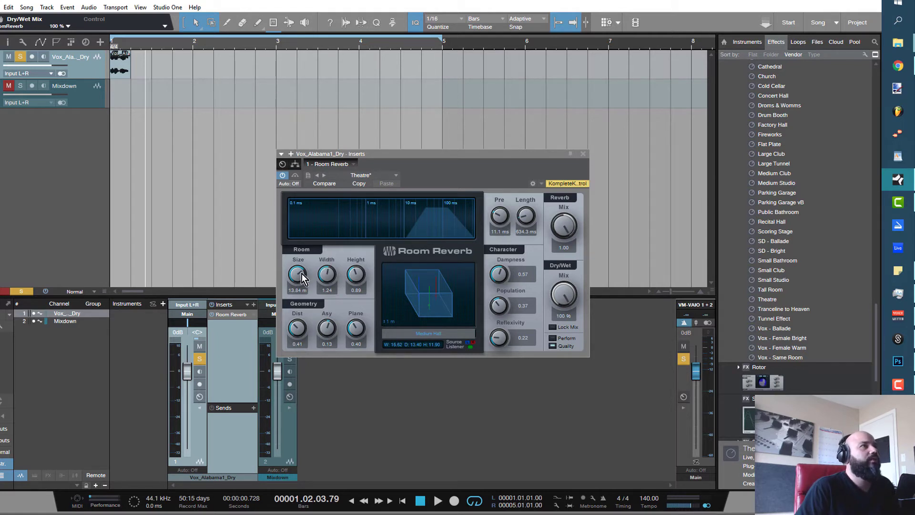
pyautogui.moveTo(303, 276); pyautogui.dragTo(302, 259)
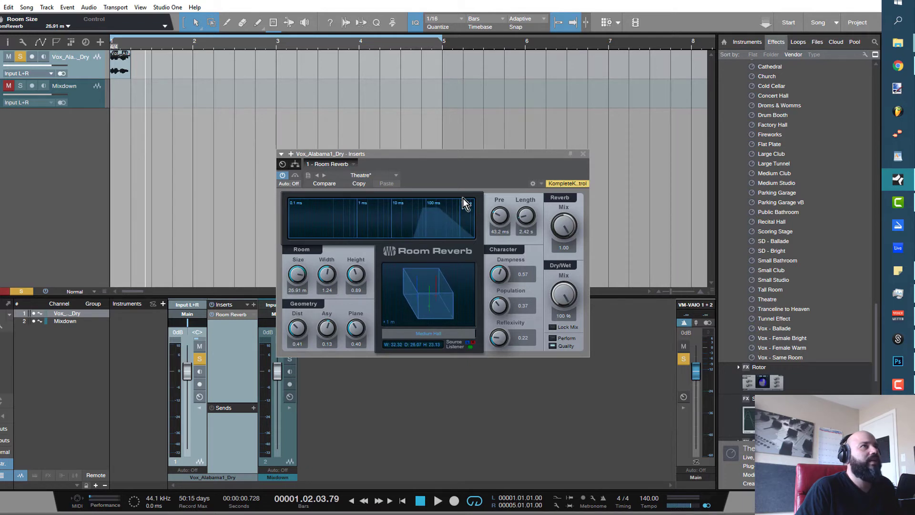
pyautogui.moveTo(303, 283); pyautogui.dragTo(303, 239)
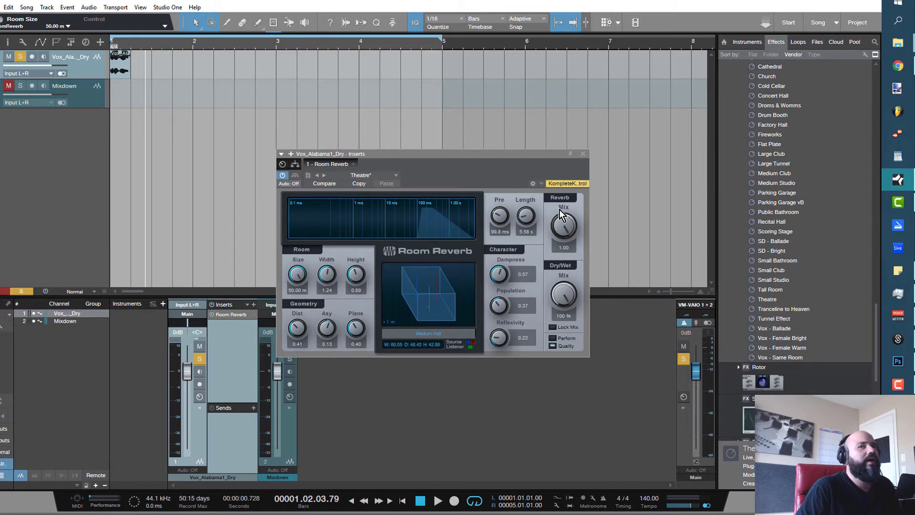
# - Remove the old Mixdown track, then export a mixdown imported as a new Mixdown(2) track
pyautogui.click(584, 154)
pyautogui.click(76, 94)
pyautogui.rightClick(75, 93)
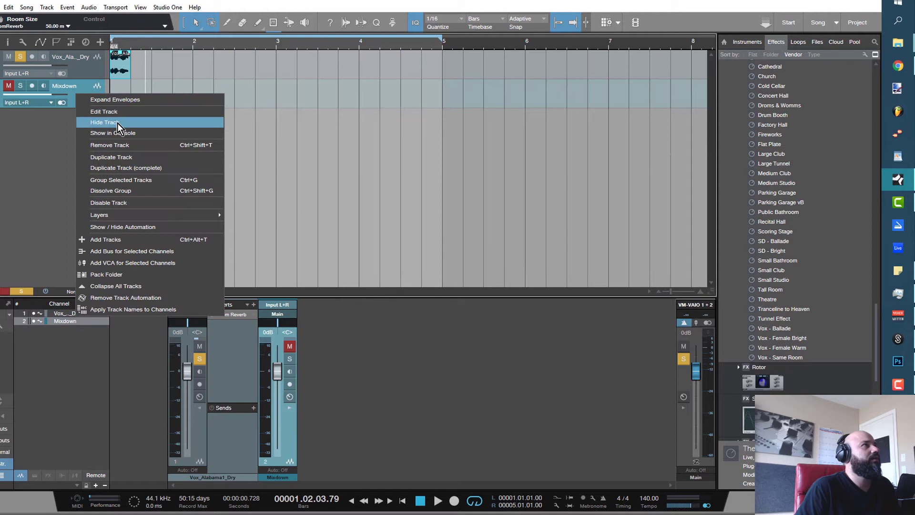
pyautogui.click(127, 142)
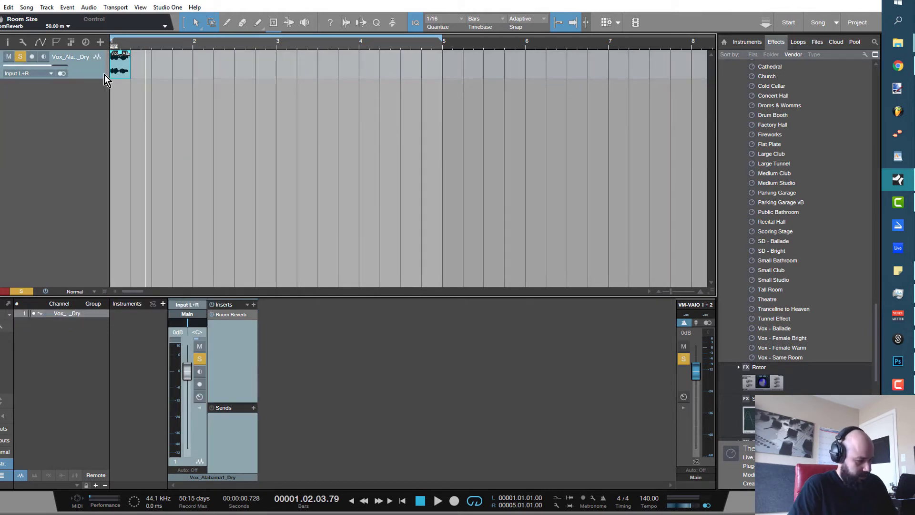
pyautogui.hotkey('ctrl', 'e')
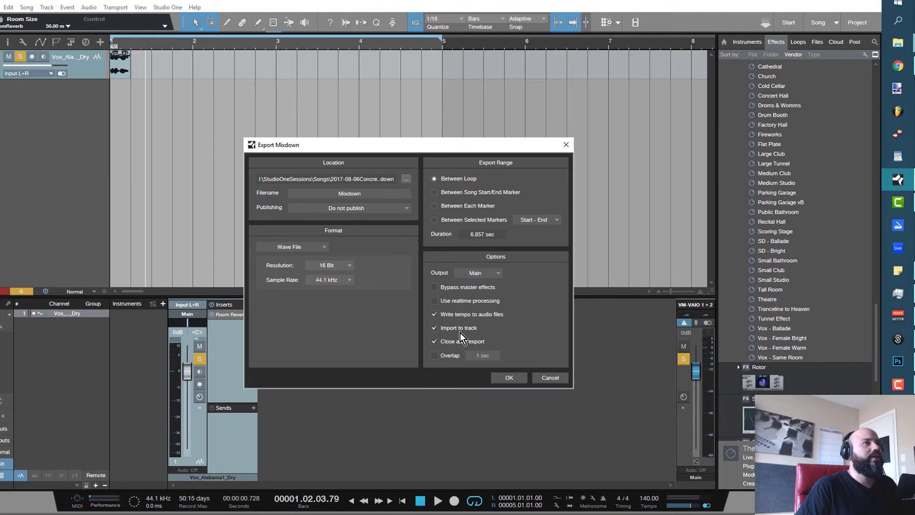
pyautogui.click(509, 378)
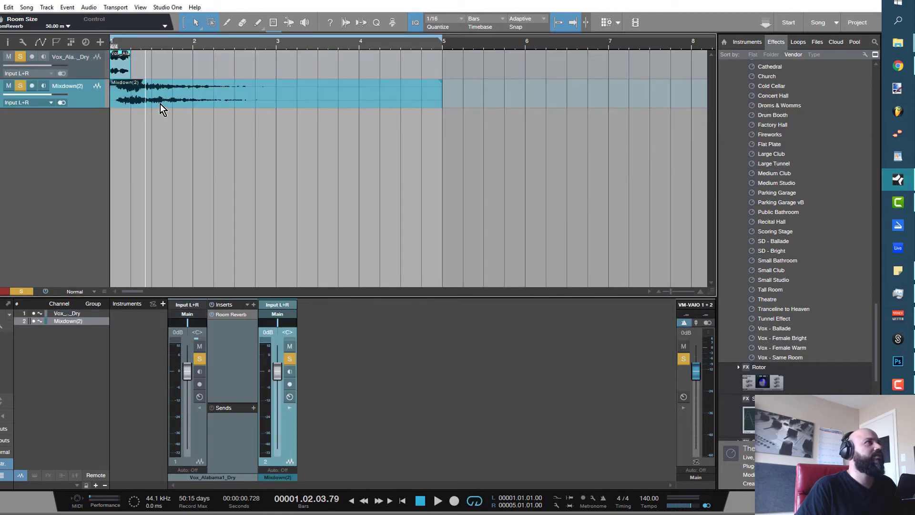
# - Unsolo and mute the Vox track, then play the Mixdown(2) reverb print from the start
pyautogui.click(20, 57)
pyautogui.click(8, 57)
pyautogui.press(',')
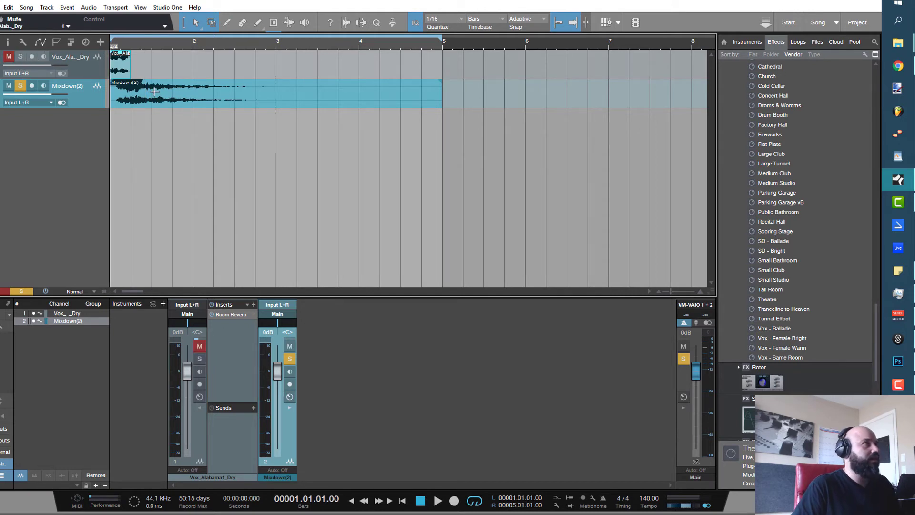
pyautogui.press('space')
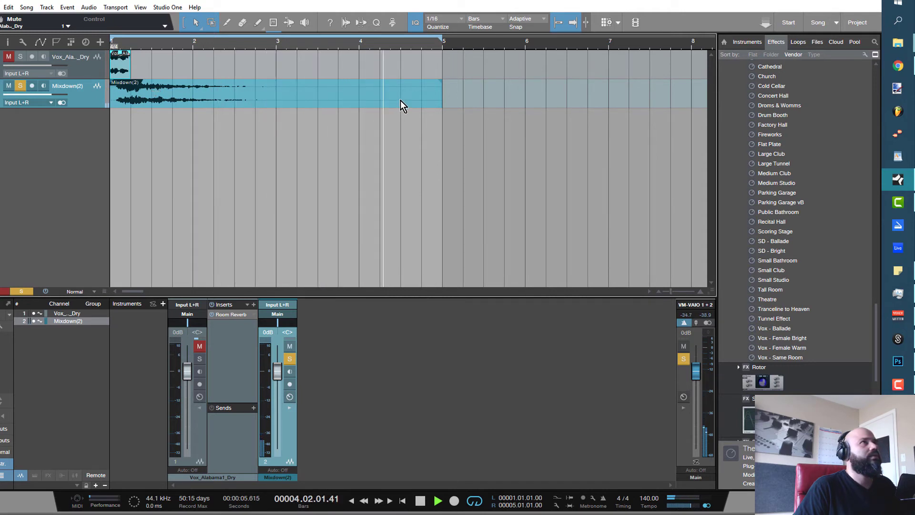
pyautogui.press('space')
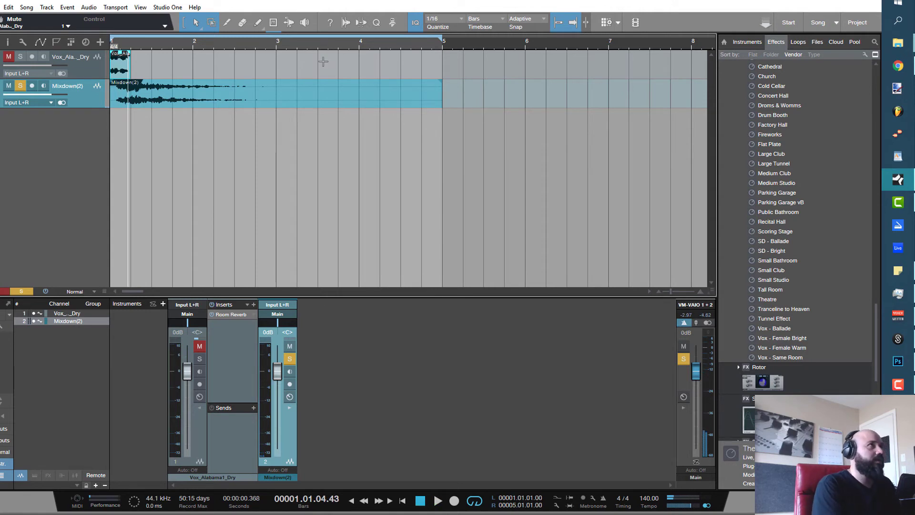
# - Reverse the Mixdown(2) audio event and play it from the start to hear the swell
pyautogui.click(347, 100)
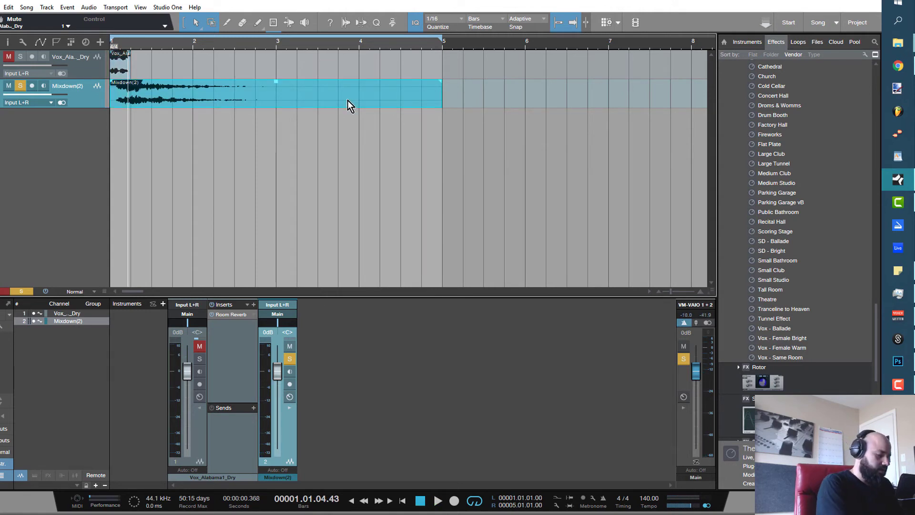
pyautogui.hotkey('ctrl', 'r')
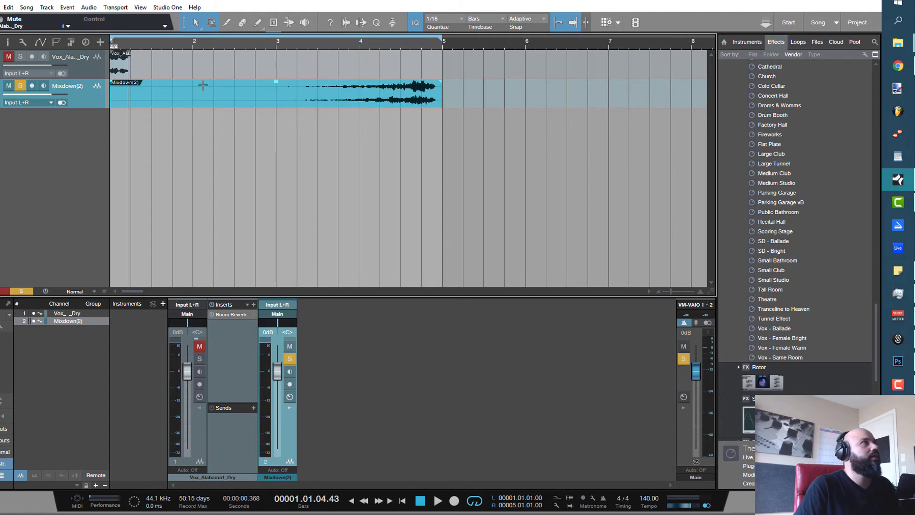
pyautogui.press('Home')
pyautogui.press('space')
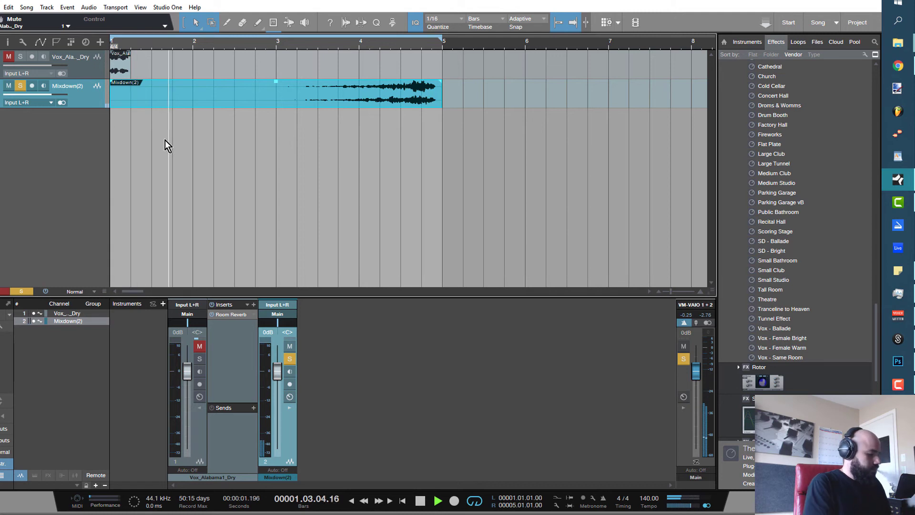
pyautogui.press('space')
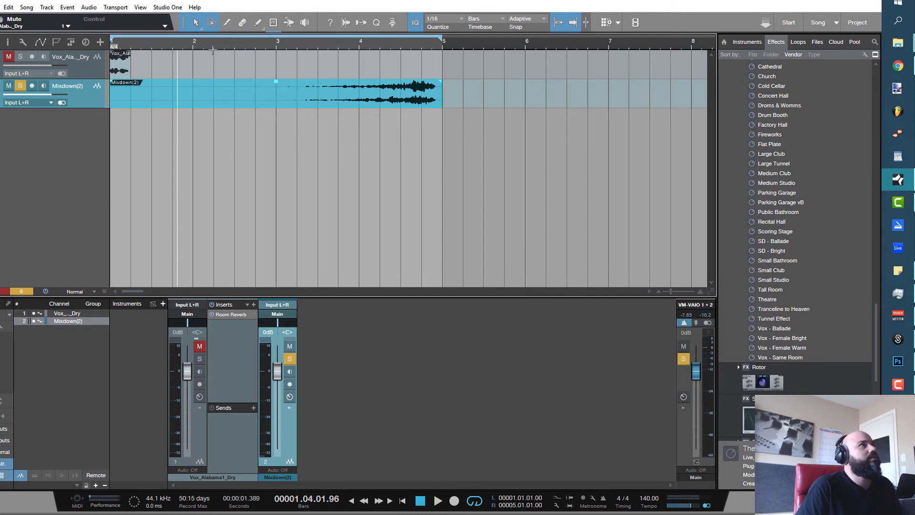
# - Move the Vox event to bar 3 and time-stretch the reversed Mixdown(2) to end at bar 3
pyautogui.click(135, 73)
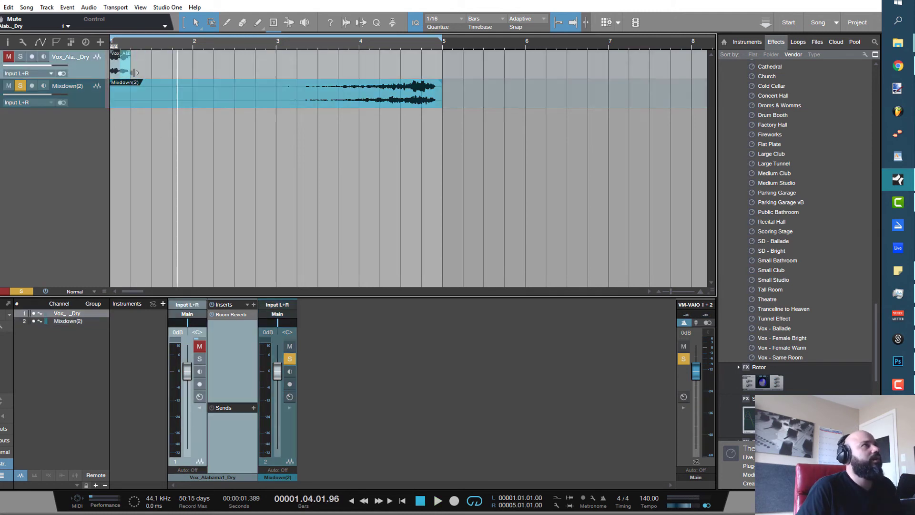
pyautogui.moveTo(135, 73); pyautogui.dragTo(290, 75)
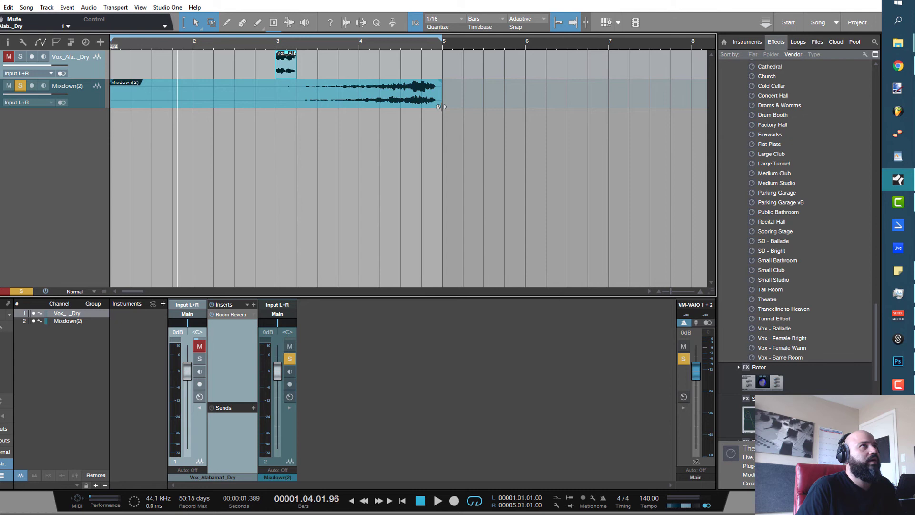
pyautogui.moveTo(438, 107); pyautogui.dragTo(280, 107)
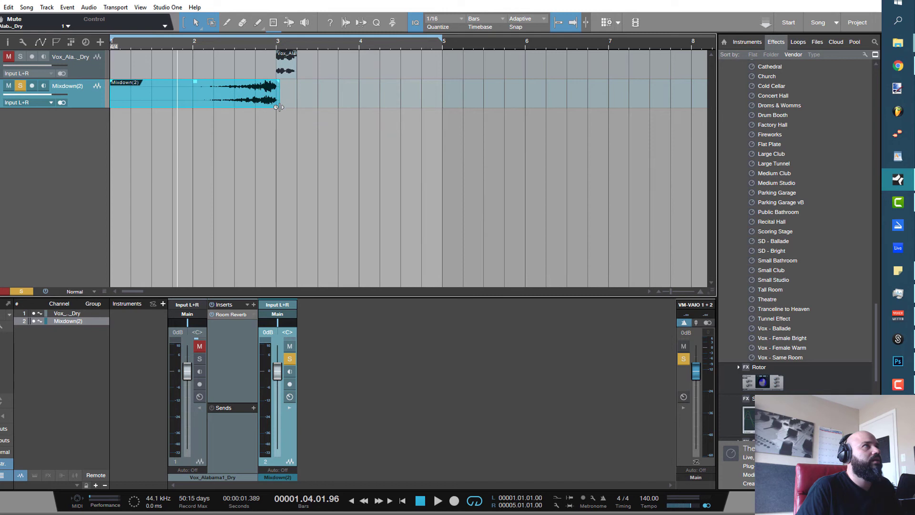
# - Unmute the dry vocal, remove its Room Reverb insert, and play the swell into it
pyautogui.click(201, 346)
pyautogui.rightClick(235, 318)
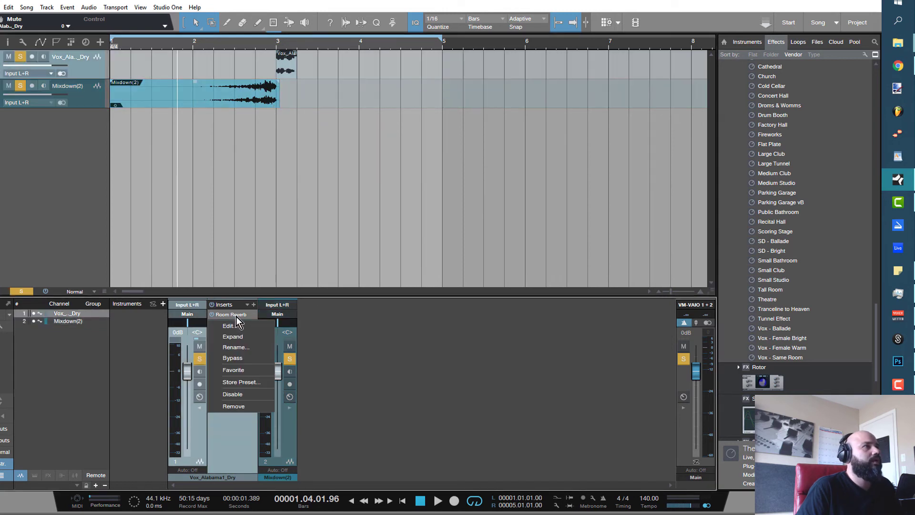
pyautogui.click(249, 403)
pyautogui.press('Home')
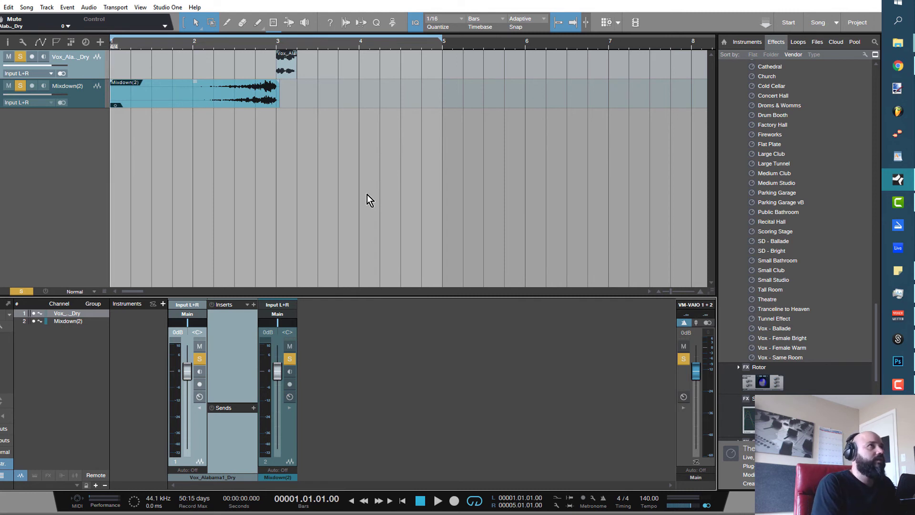
pyautogui.press('space')
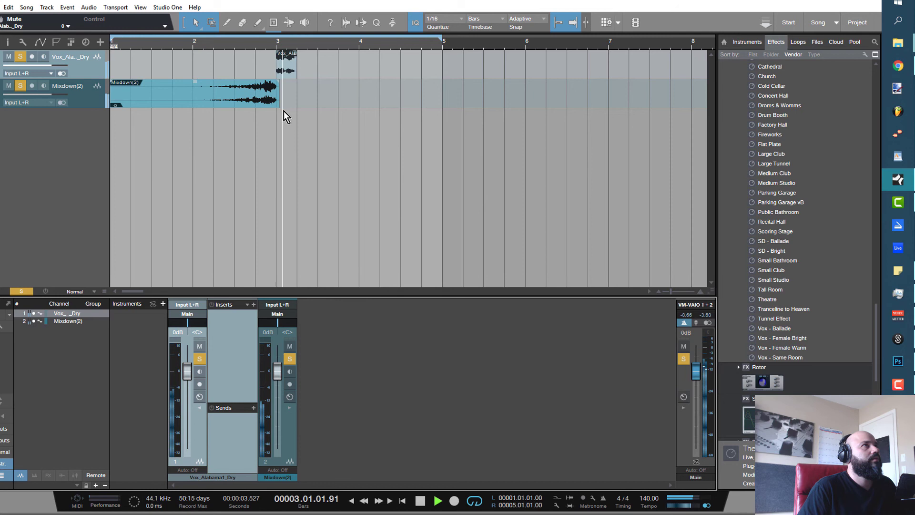
pyautogui.press('space')
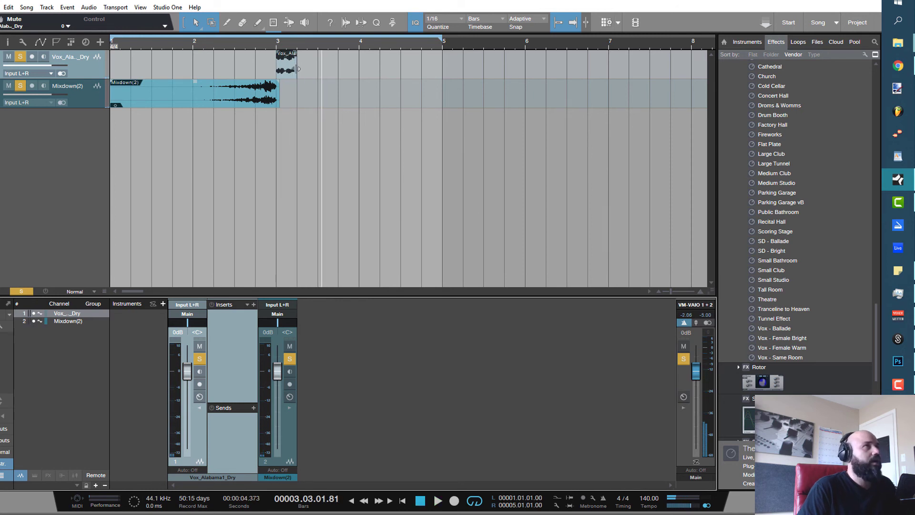
# - Lengthen the dry vocal event to bar 4 and play back from the start
pyautogui.moveTo(298, 70); pyautogui.dragTo(361, 71)
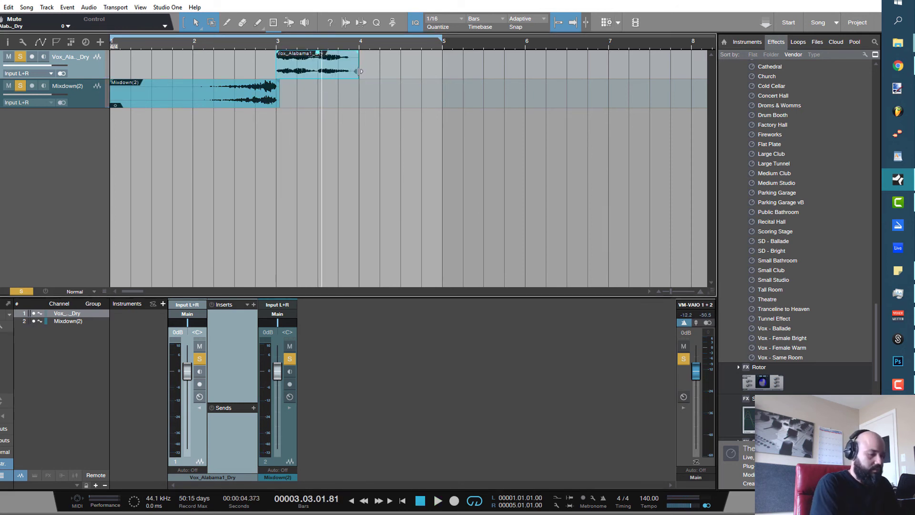
pyautogui.press('Home')
pyautogui.press('space')
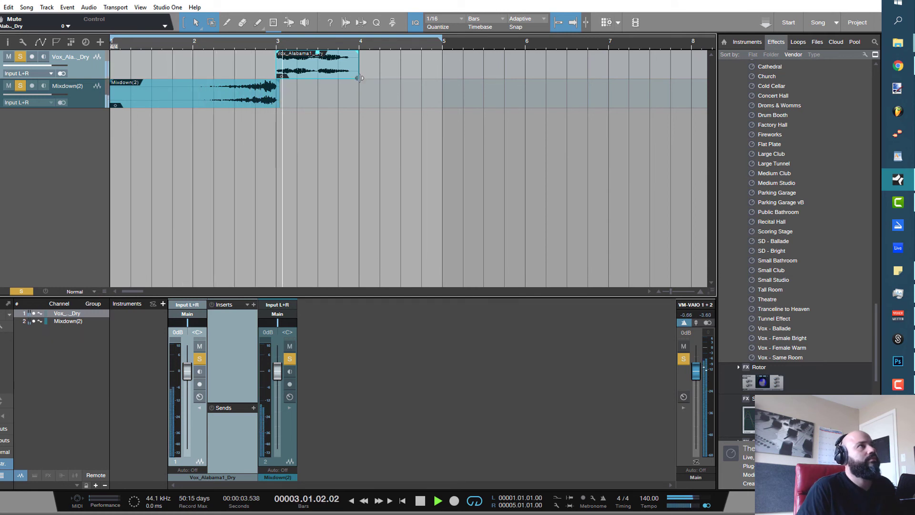
pyautogui.press('space')
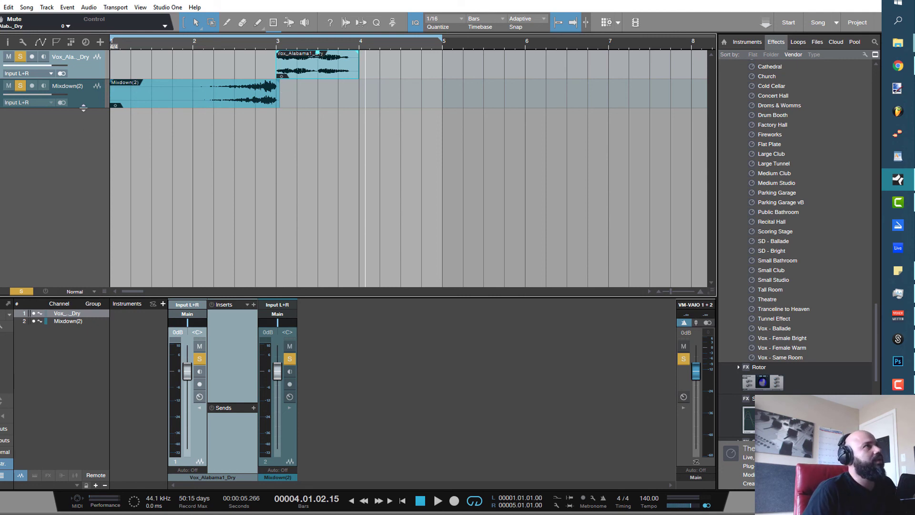
# - Increase the Mixdown(2) track height so its reversed swell waveform shows larger
pyautogui.moveTo(83, 108); pyautogui.dragTo(115, 160)
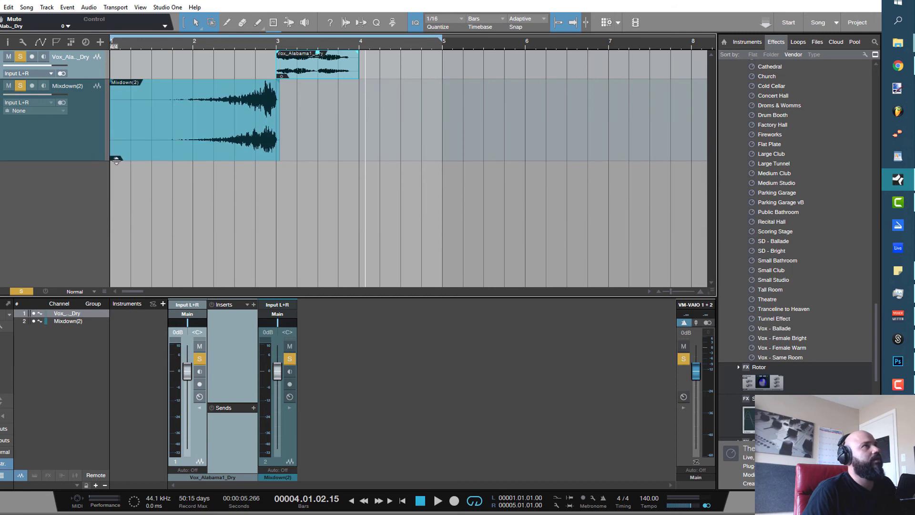